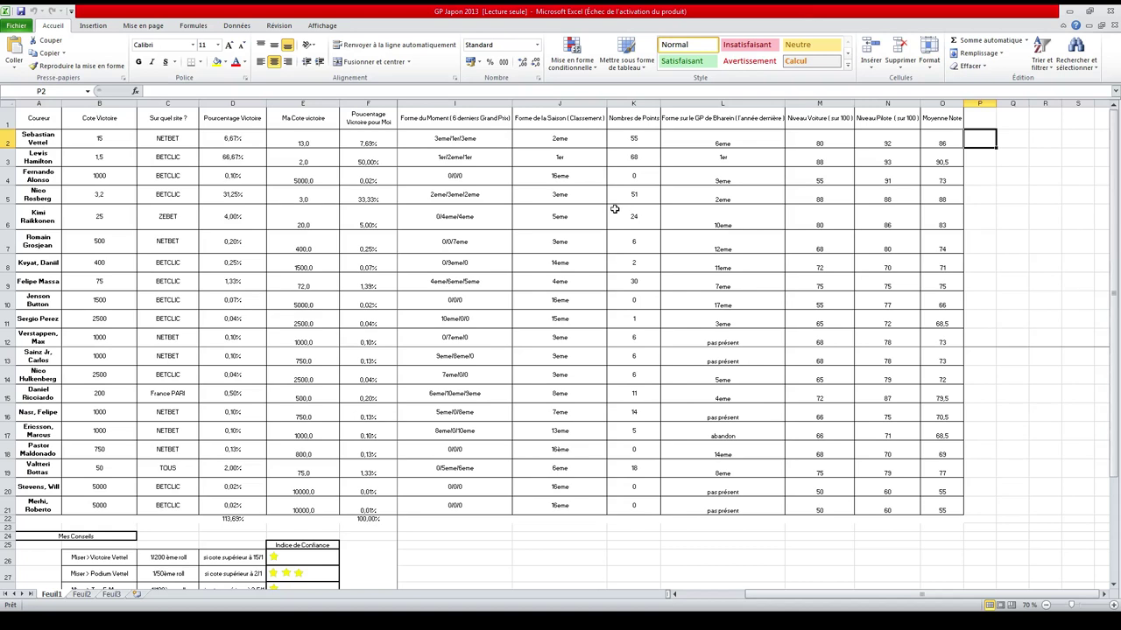
- Examine the season ranking and recent form columns, plus Vettel's personal odds and the formula for his personal win percentage
click(570, 195)
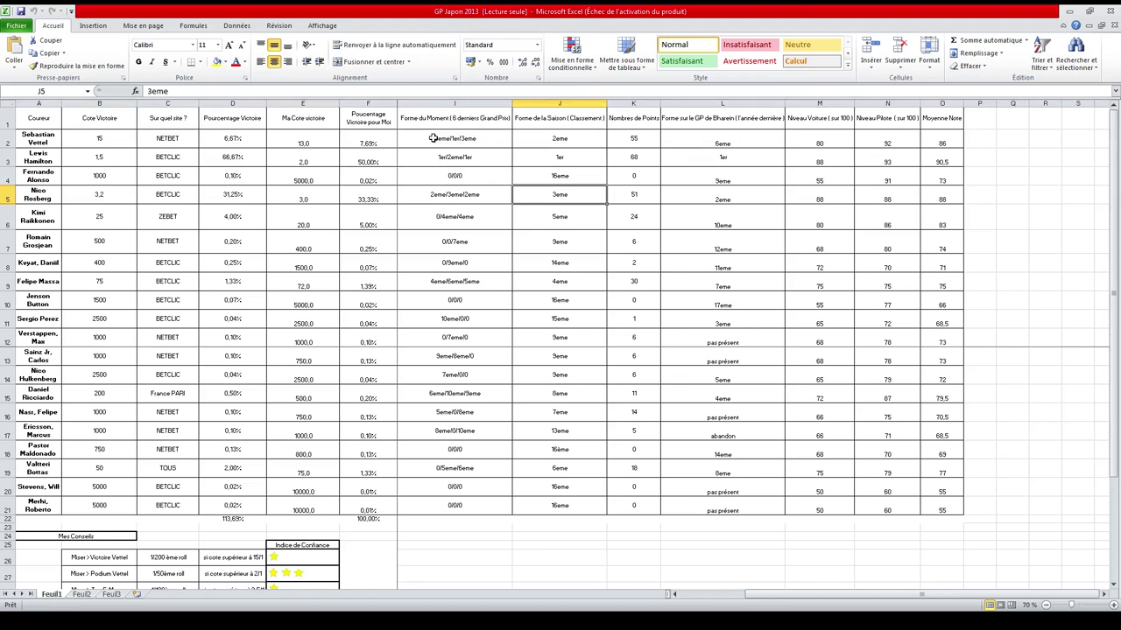
click(420, 120)
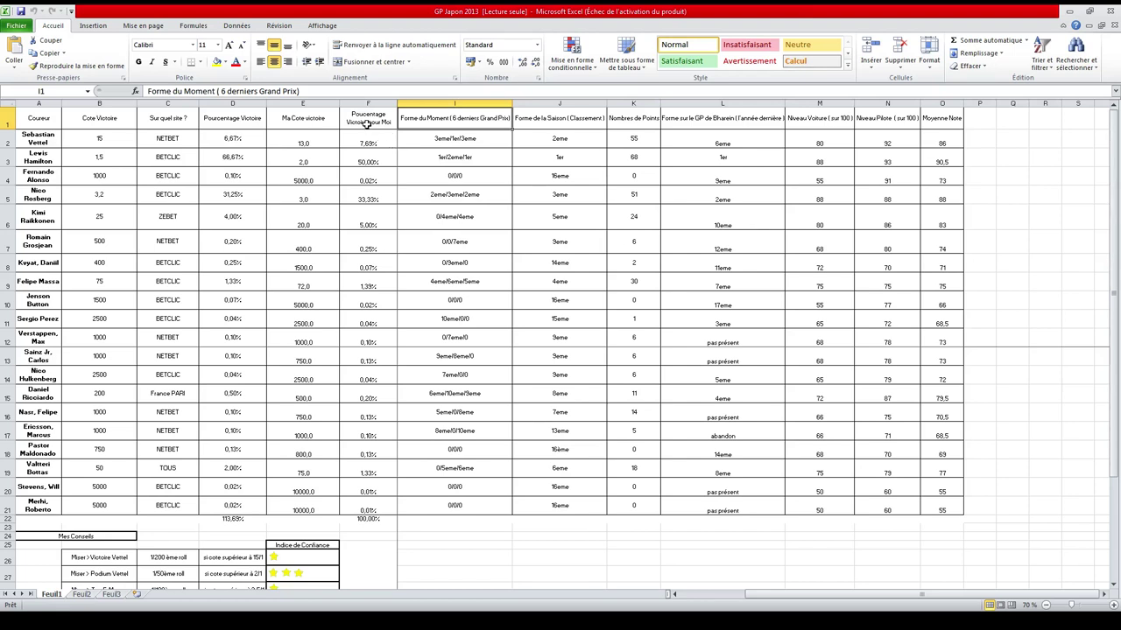
click(289, 140)
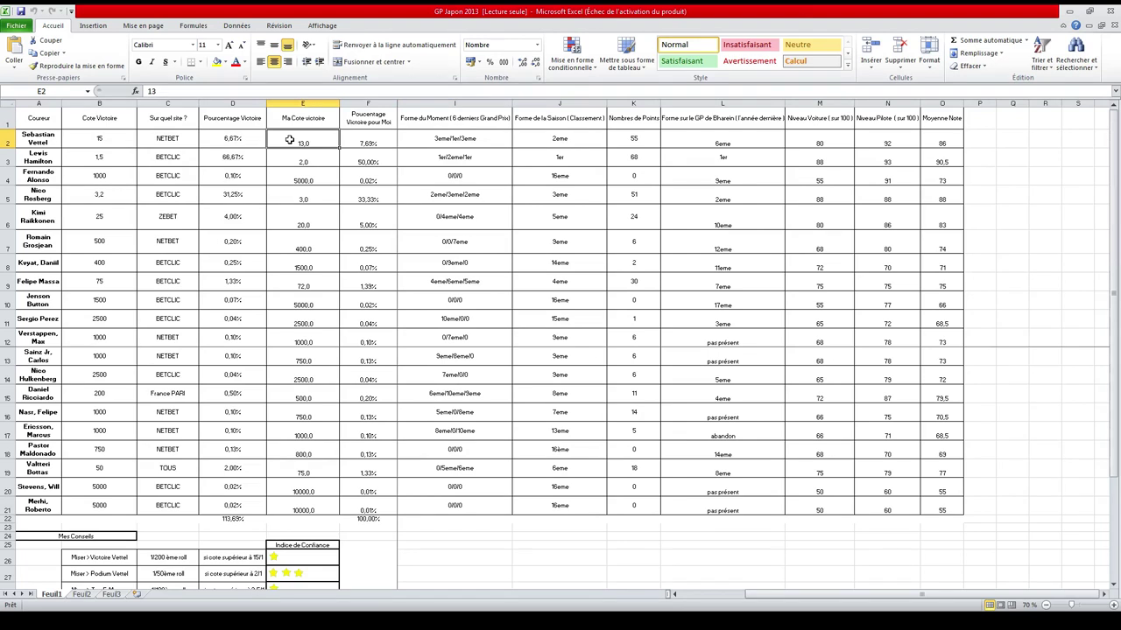
click(347, 136)
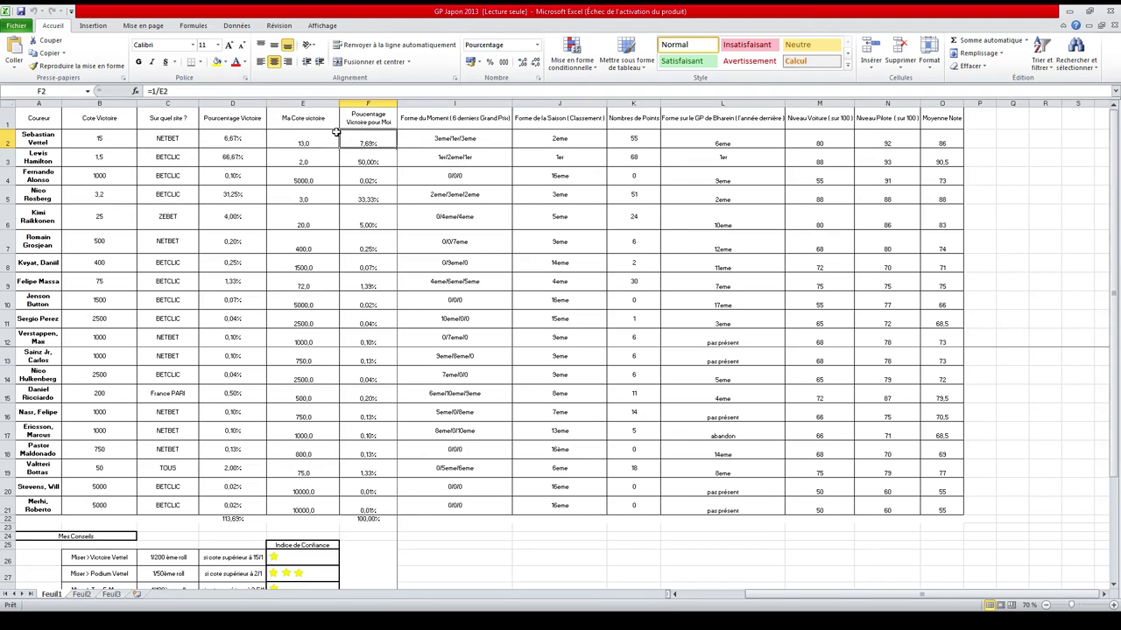
click(421, 138)
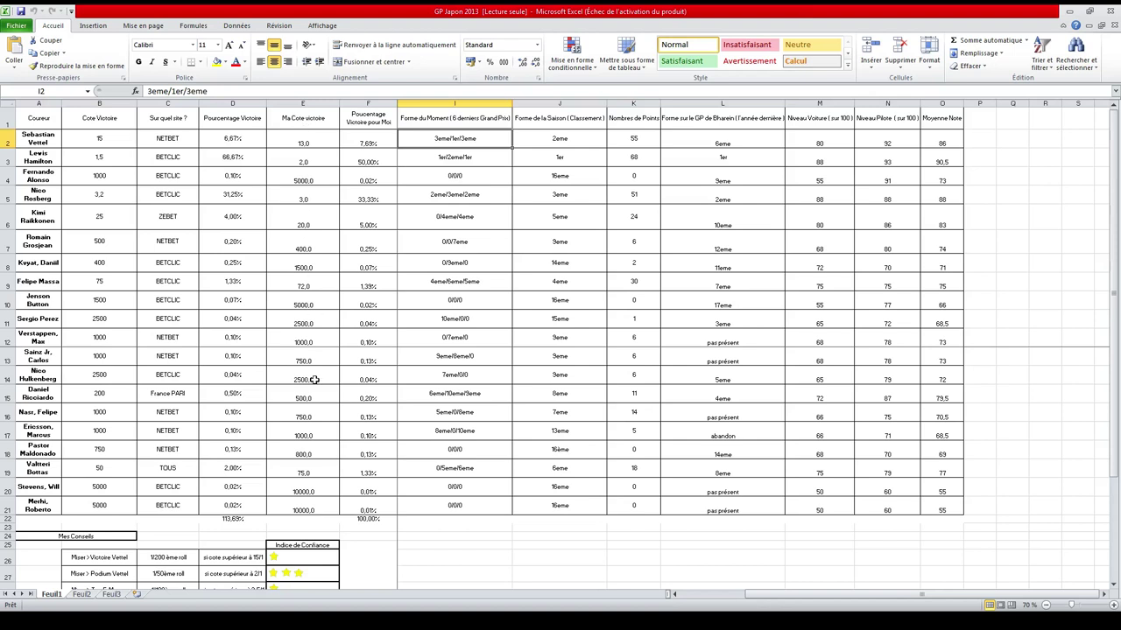
- Check how Vettel's personal odds and win percentage feed into the total of the personal percentage column
click(314, 137)
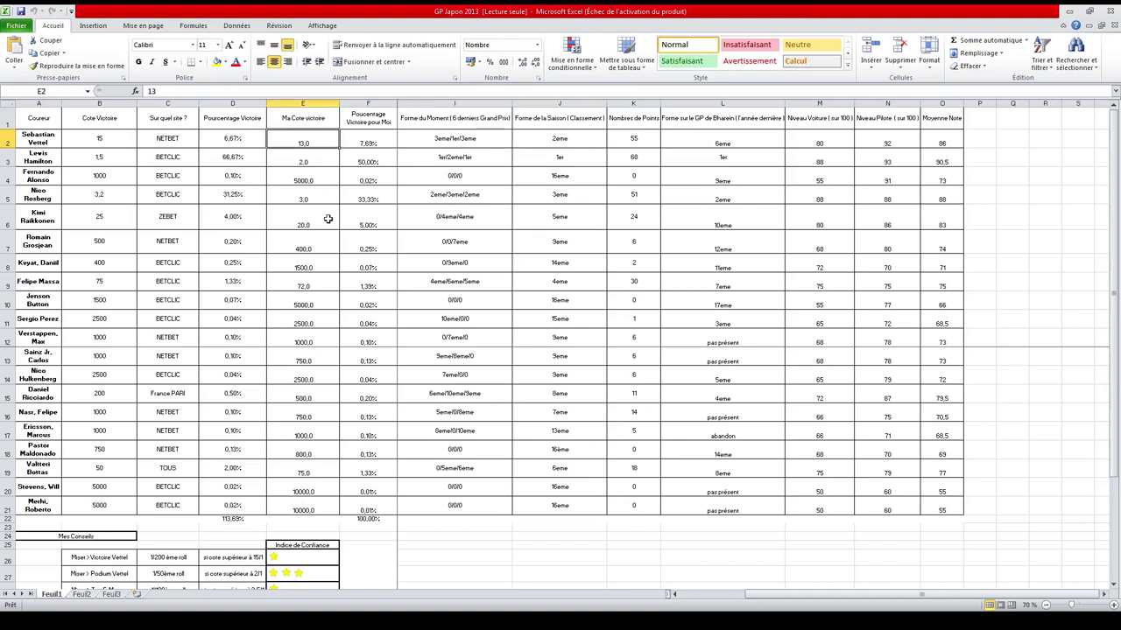
click(375, 519)
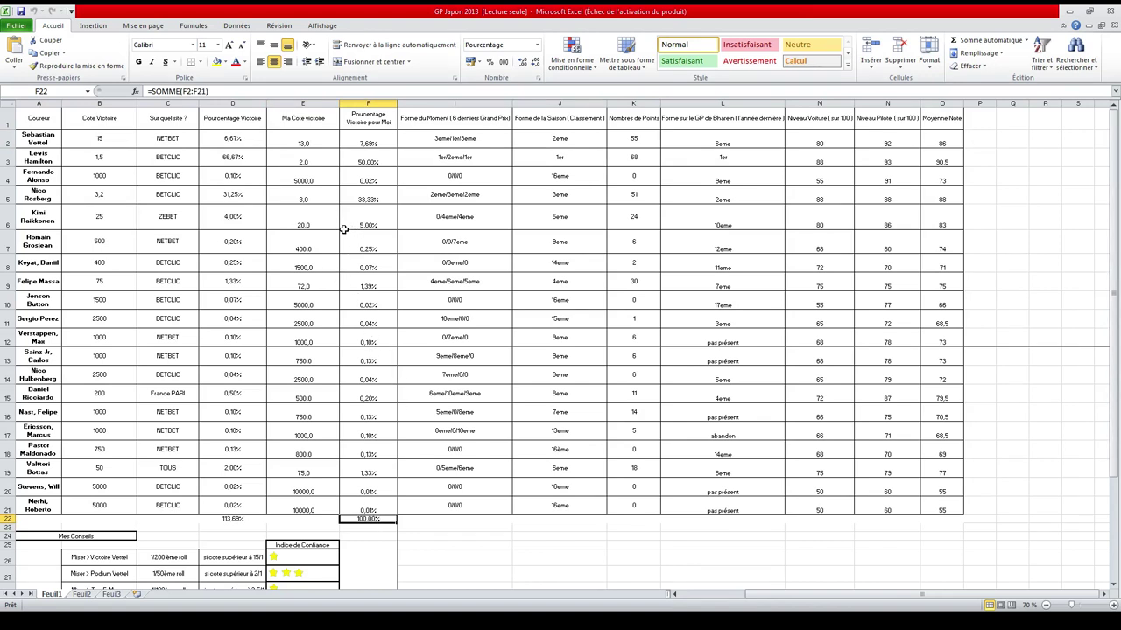
click(382, 135)
click(304, 142)
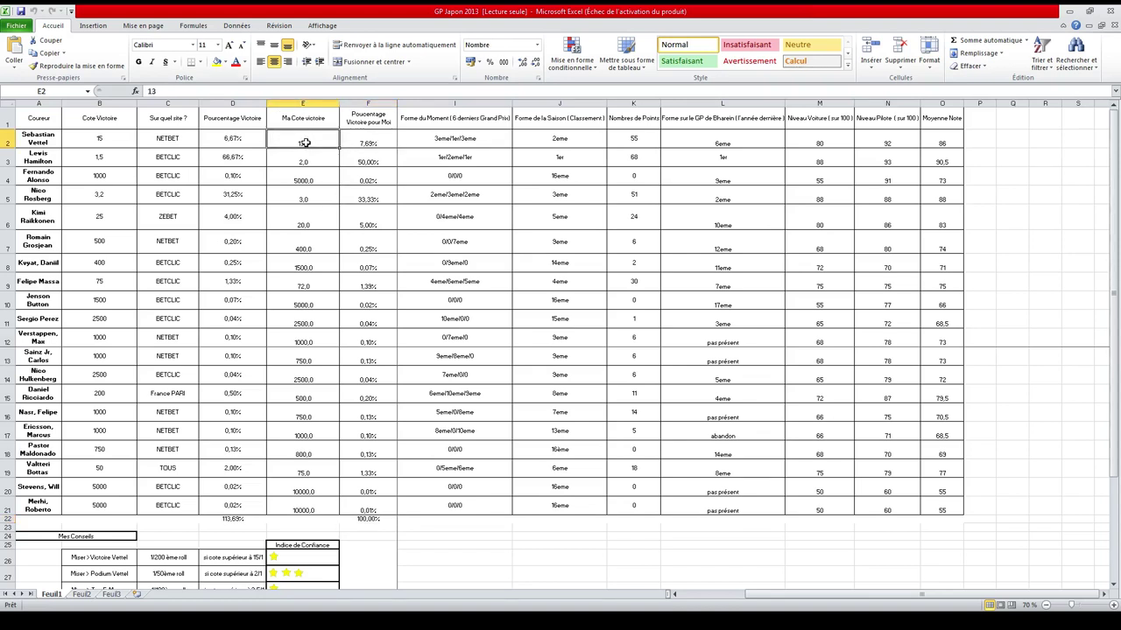
click(375, 518)
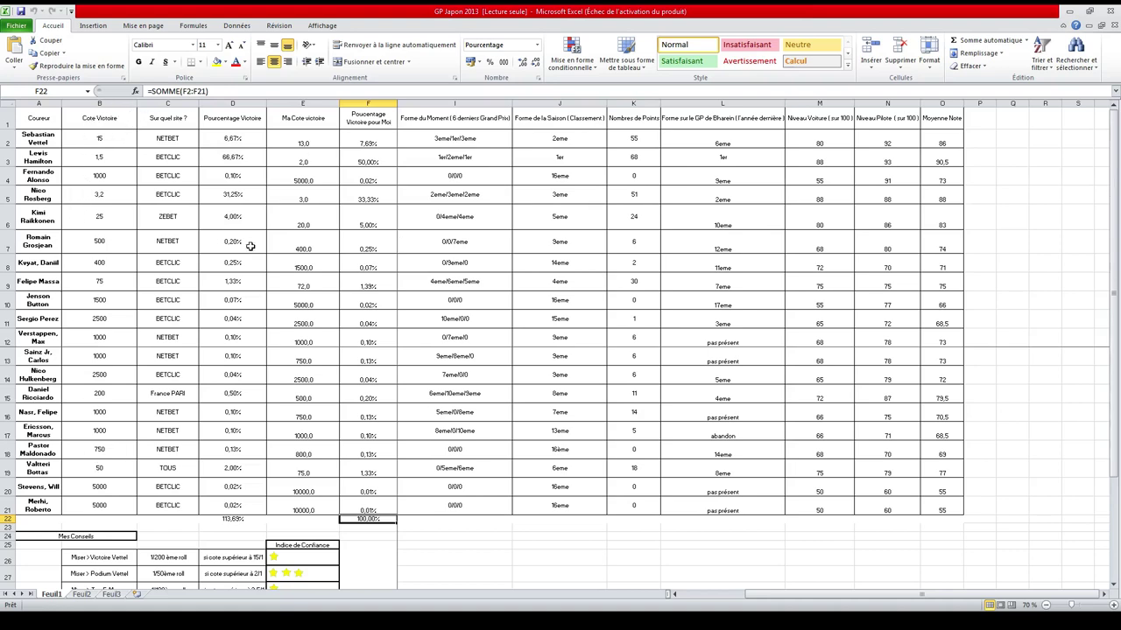
- Bring the value rating and comments columns into view, and compare the bookmaker percentage total with Rosberg's personal percentage
drag(675, 594, 716, 601)
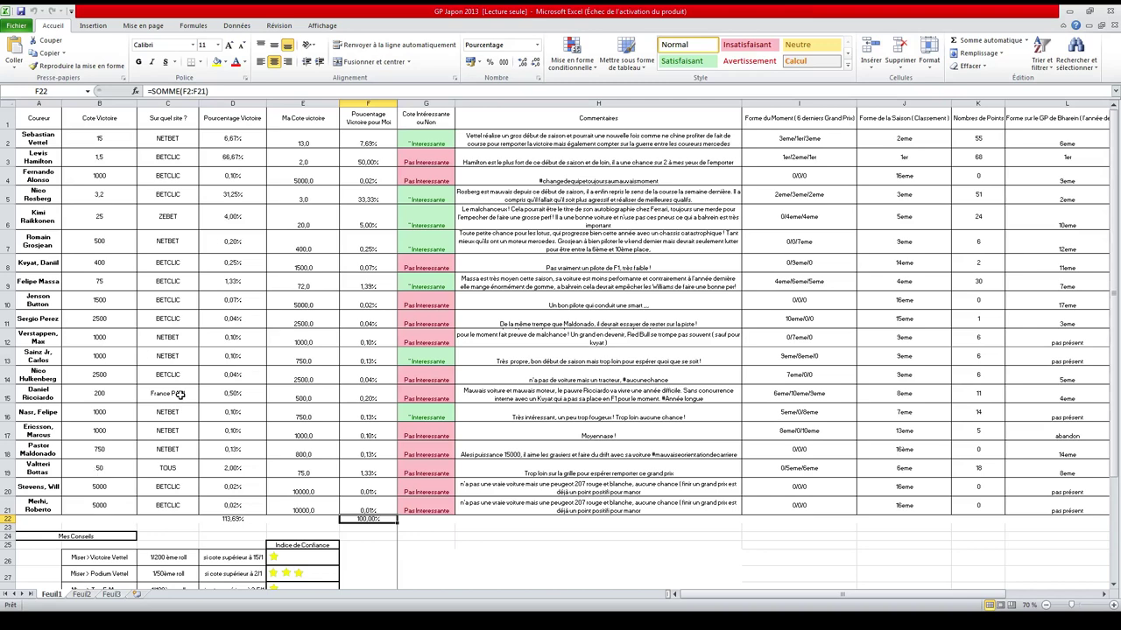
click(235, 519)
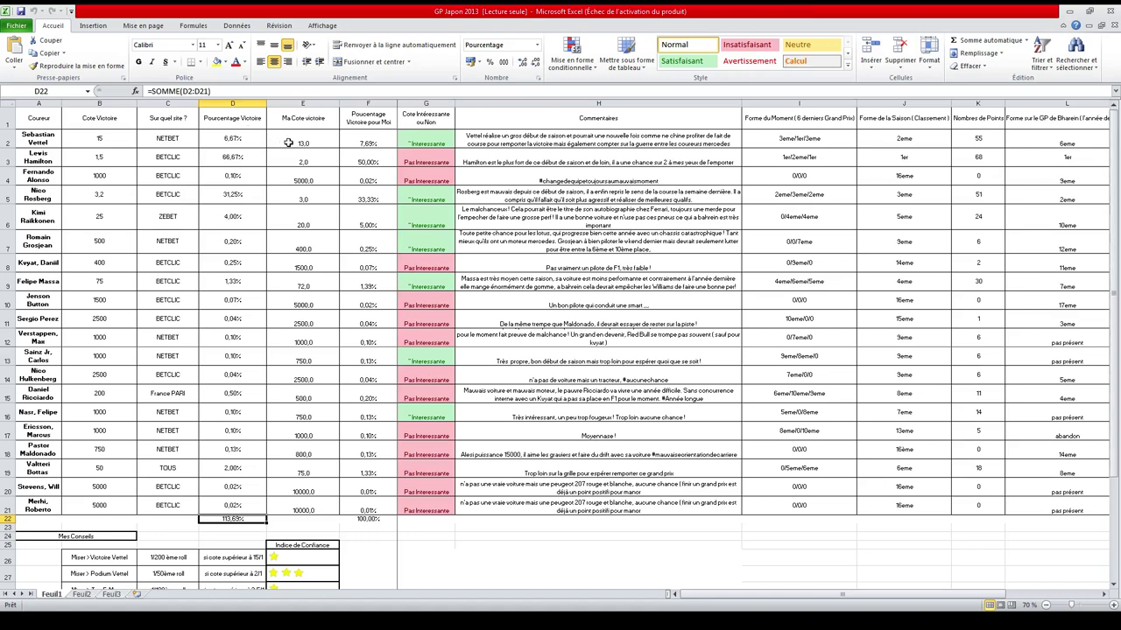
click(365, 184)
click(367, 194)
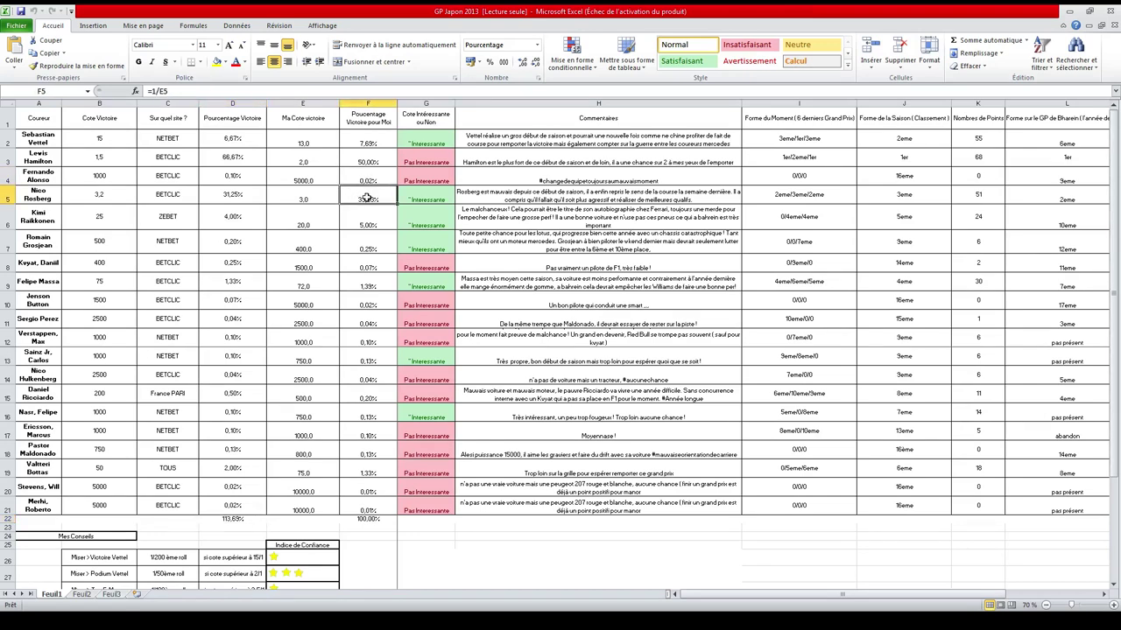
click(518, 181)
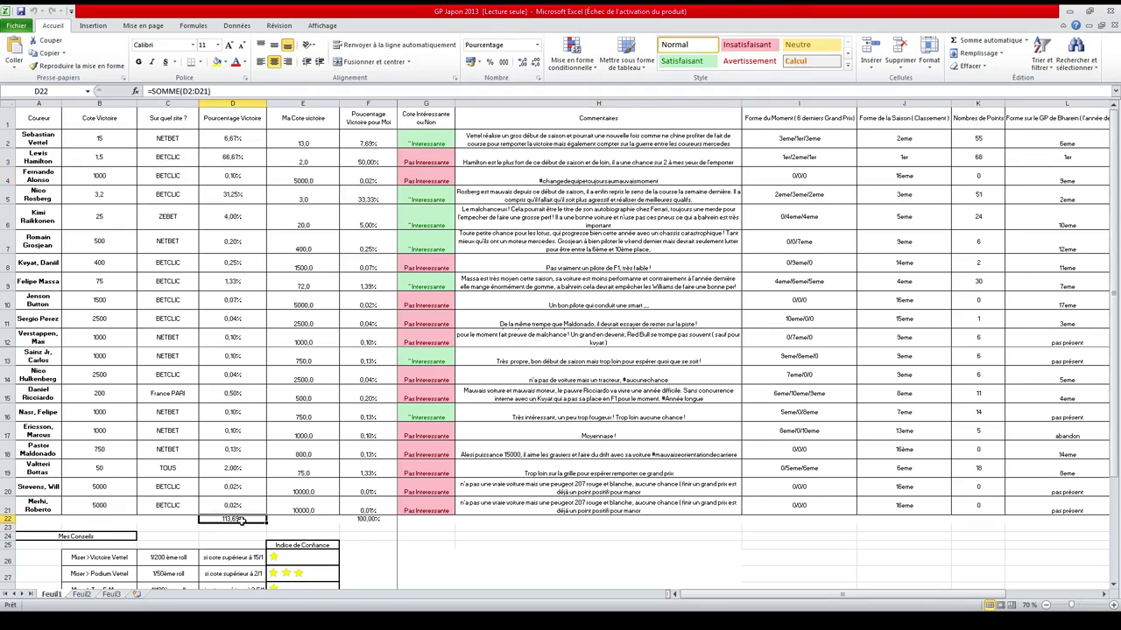
click(253, 522)
- Read the comments on Kvyat, Alonso, Hamilton and Vettel in the Commentaires column
click(481, 266)
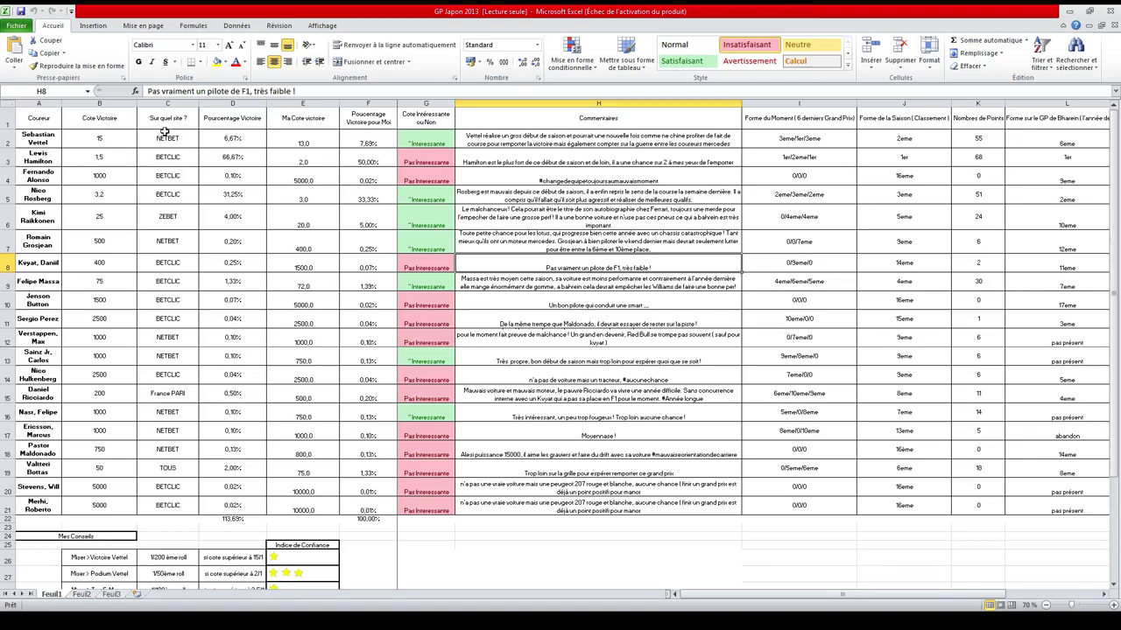
click(523, 175)
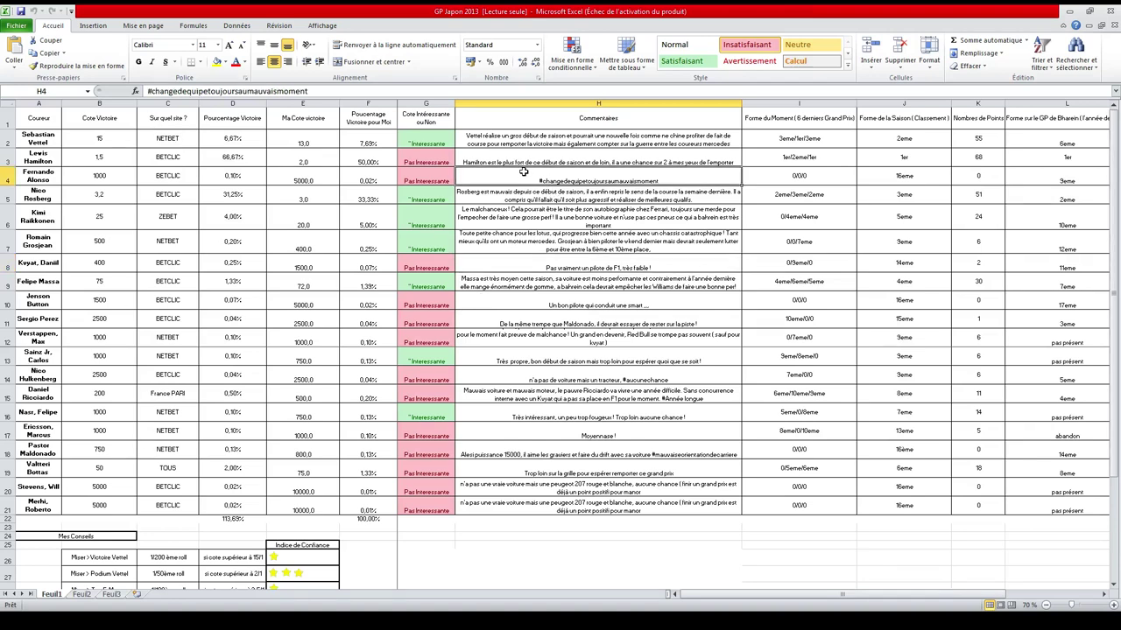
click(533, 151)
click(505, 135)
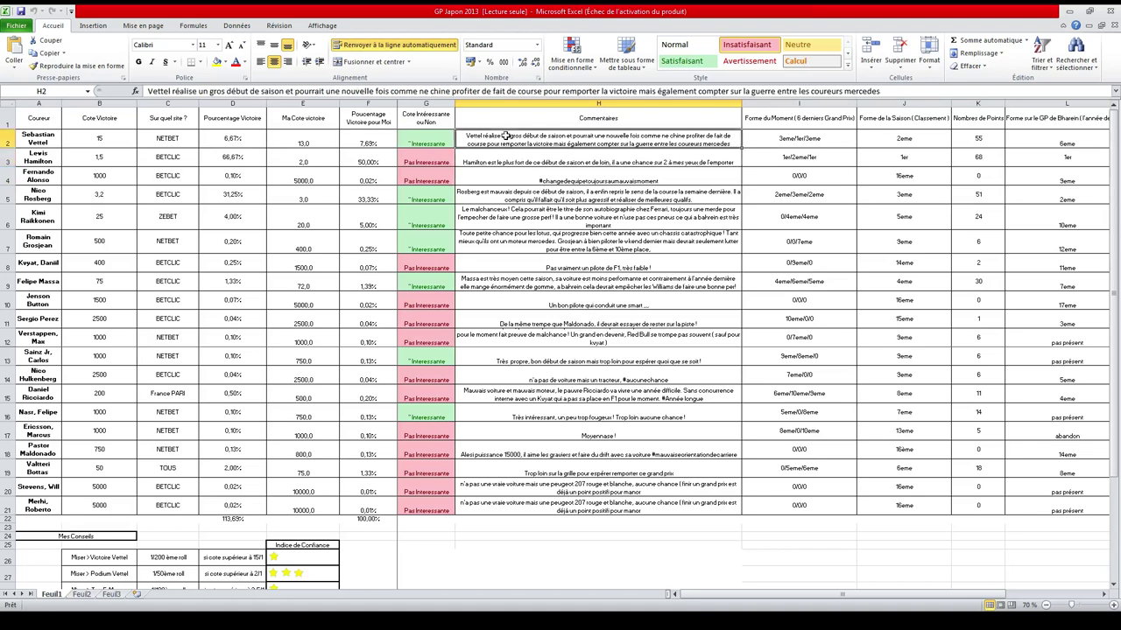
- Review the Cote Victoire odds for all drivers, the betting site column and the formula rating Vettel's odds as interesting or not
click(109, 145)
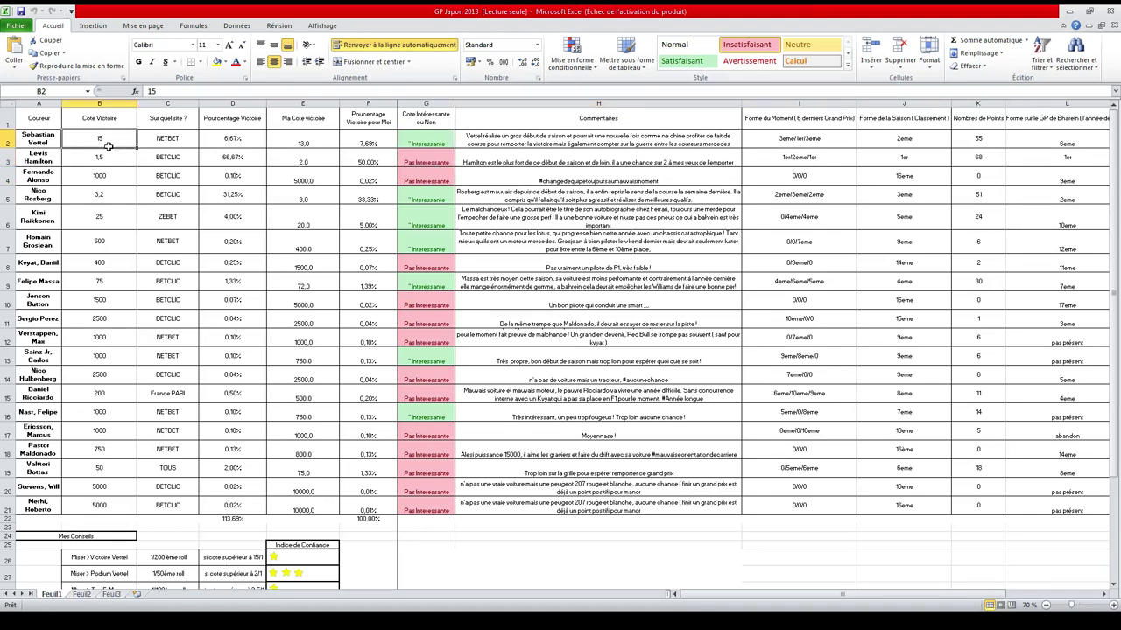
drag(109, 146, 108, 505)
click(180, 484)
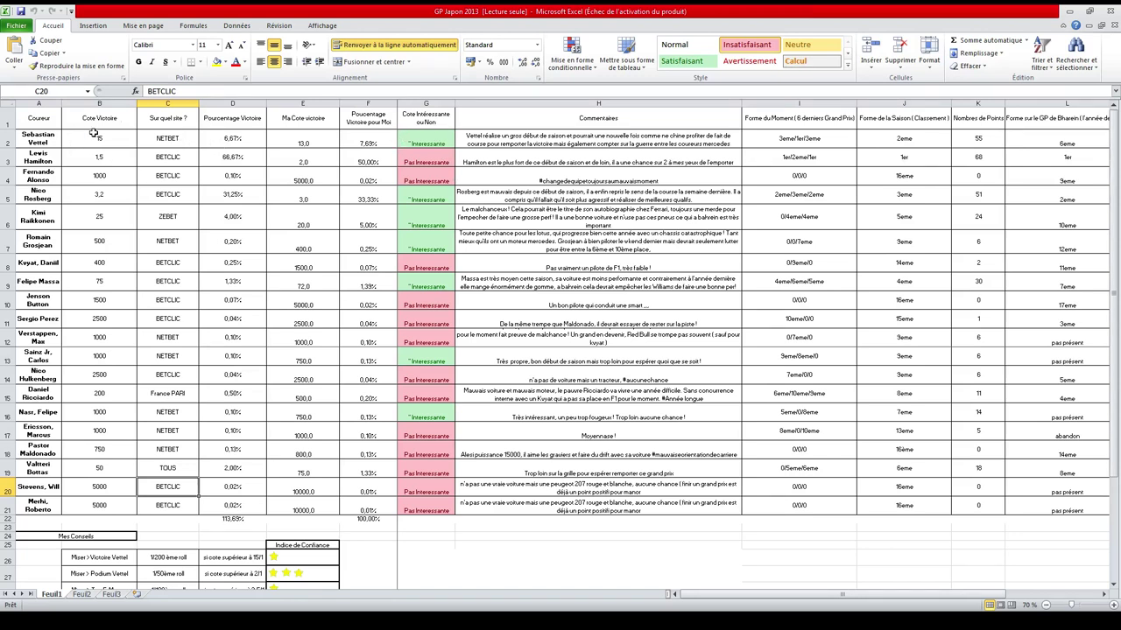
click(415, 137)
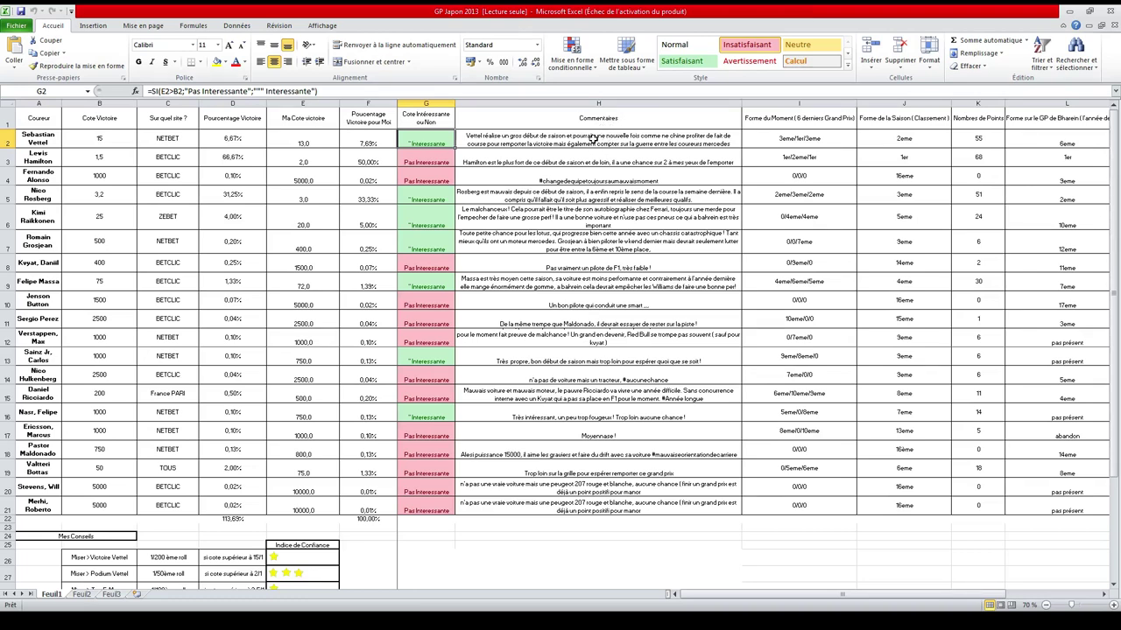
- Compare the full comments written for Vettel and Hamilton in the Commentaires column
click(655, 161)
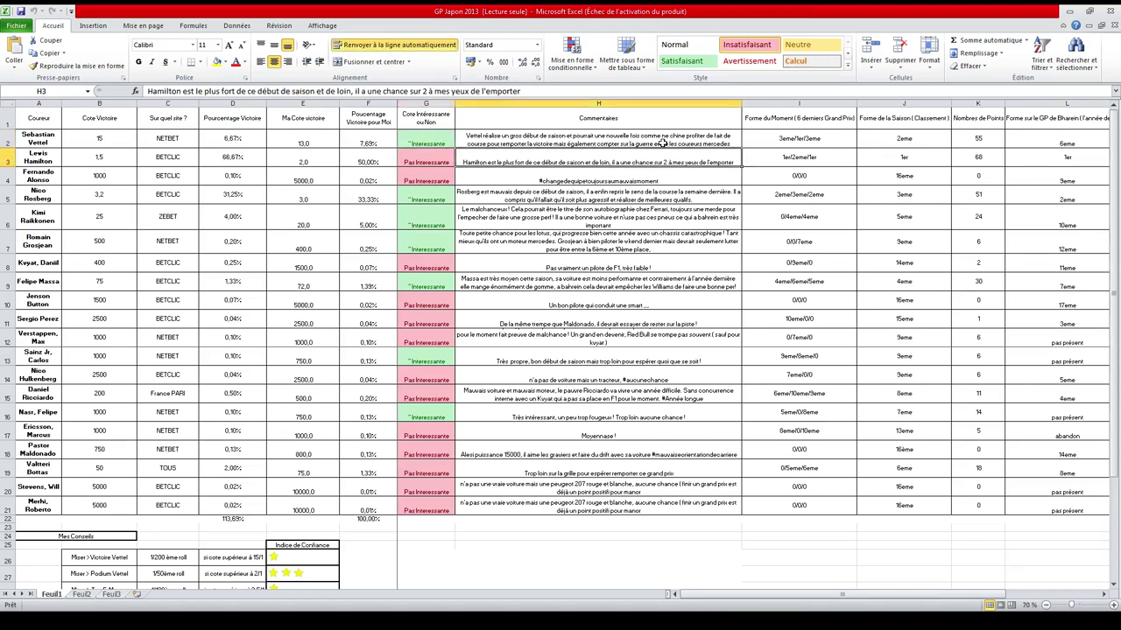
click(662, 142)
click(660, 160)
click(601, 142)
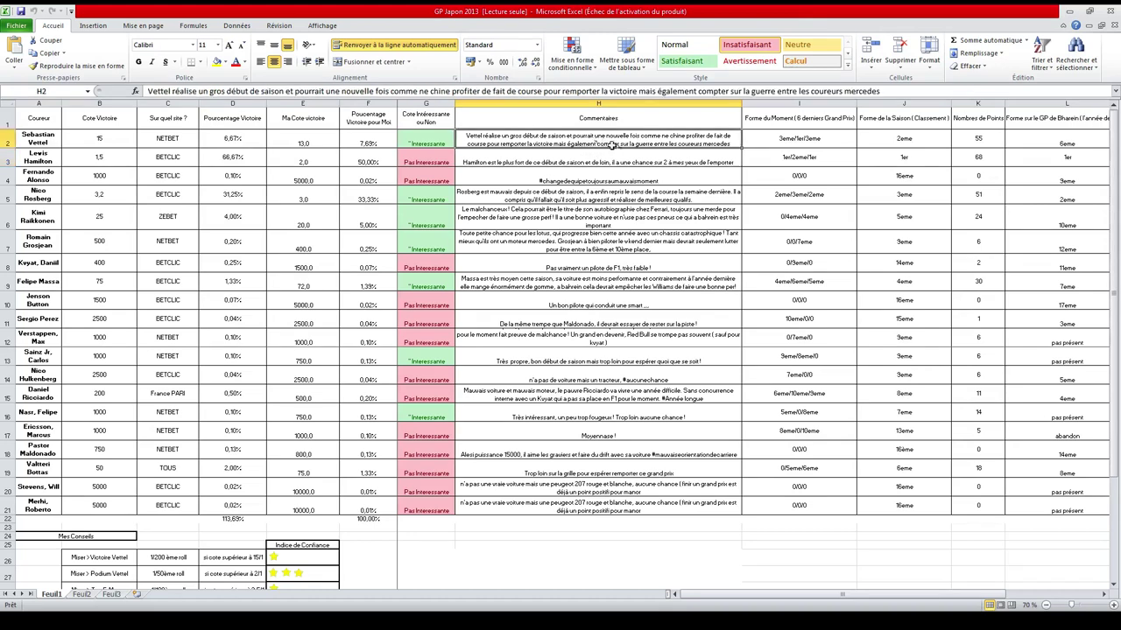
click(616, 158)
click(606, 140)
click(619, 160)
click(614, 139)
click(634, 157)
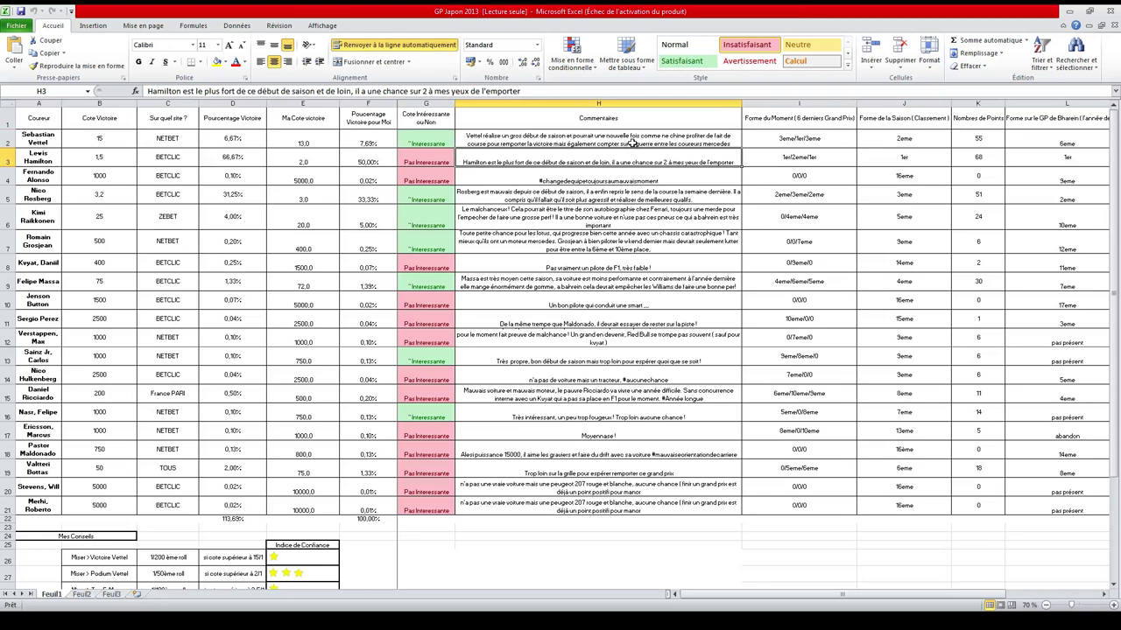
click(629, 136)
click(627, 159)
- Compare the comments on Rosberg and Hamilton, and read the one on Alonso
click(500, 195)
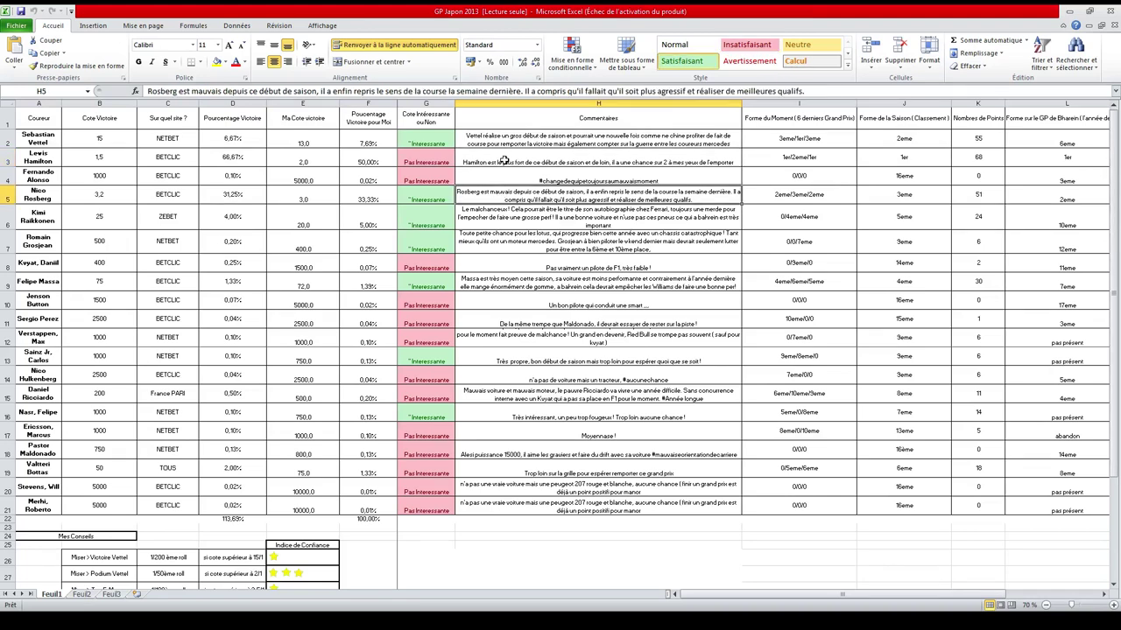
click(505, 163)
click(507, 199)
click(514, 159)
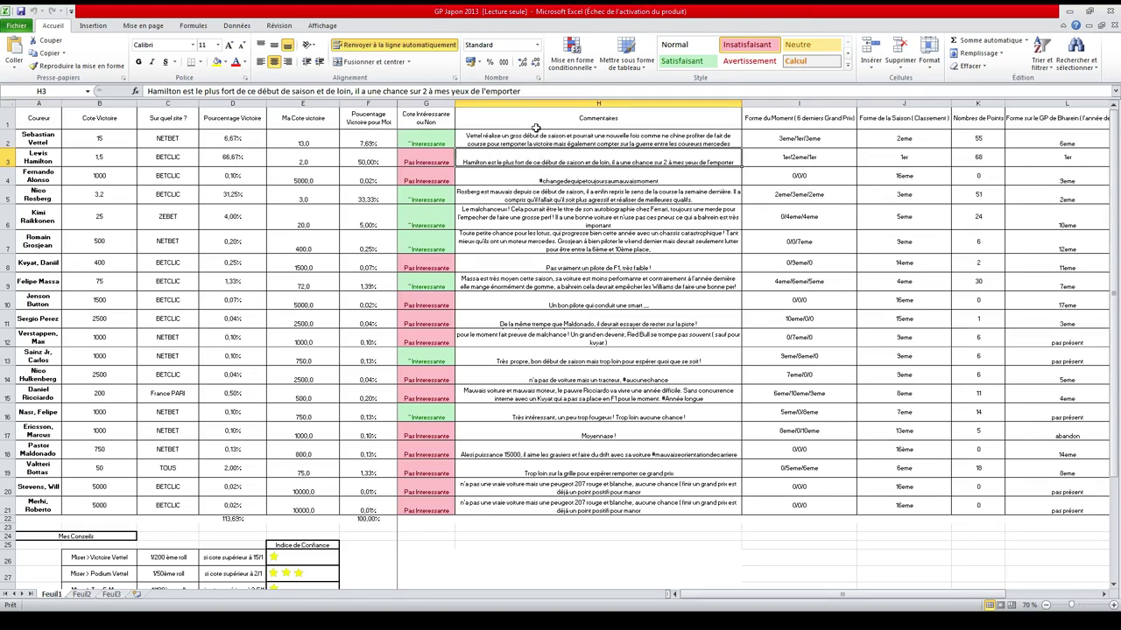
click(518, 171)
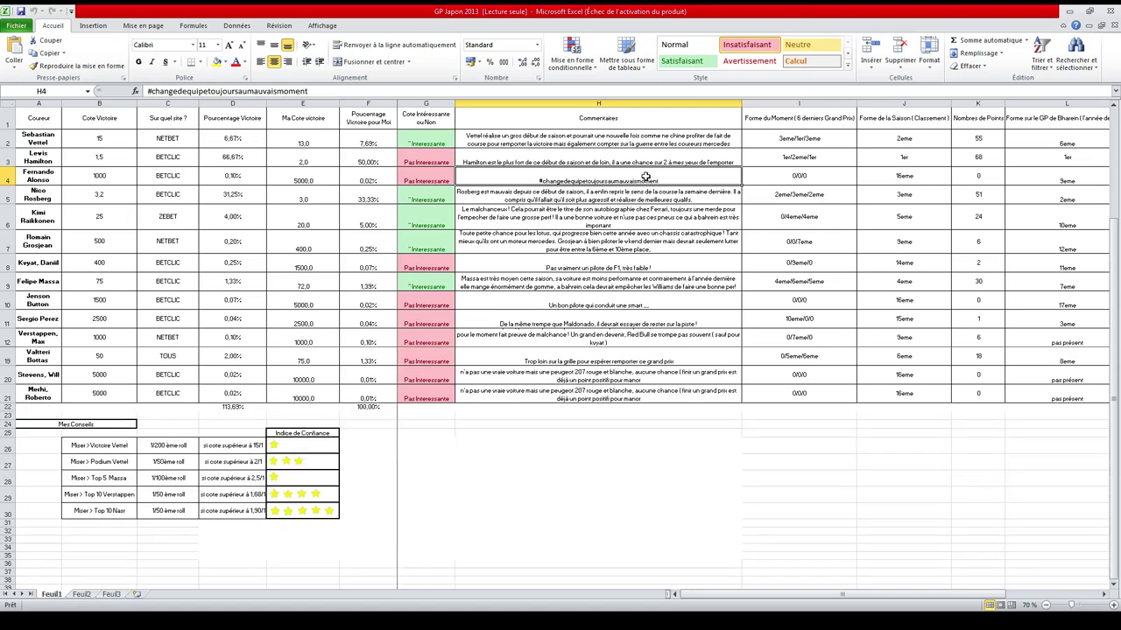
- Read the comments on Kvyat, Massa, Button and Perez one after another
click(590, 258)
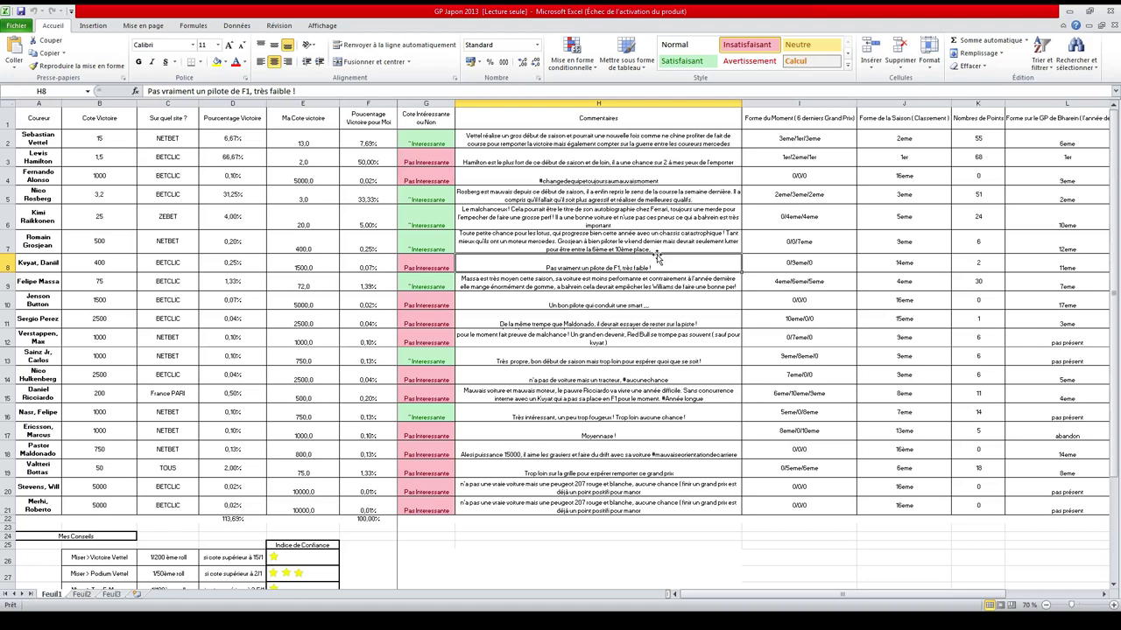
click(614, 280)
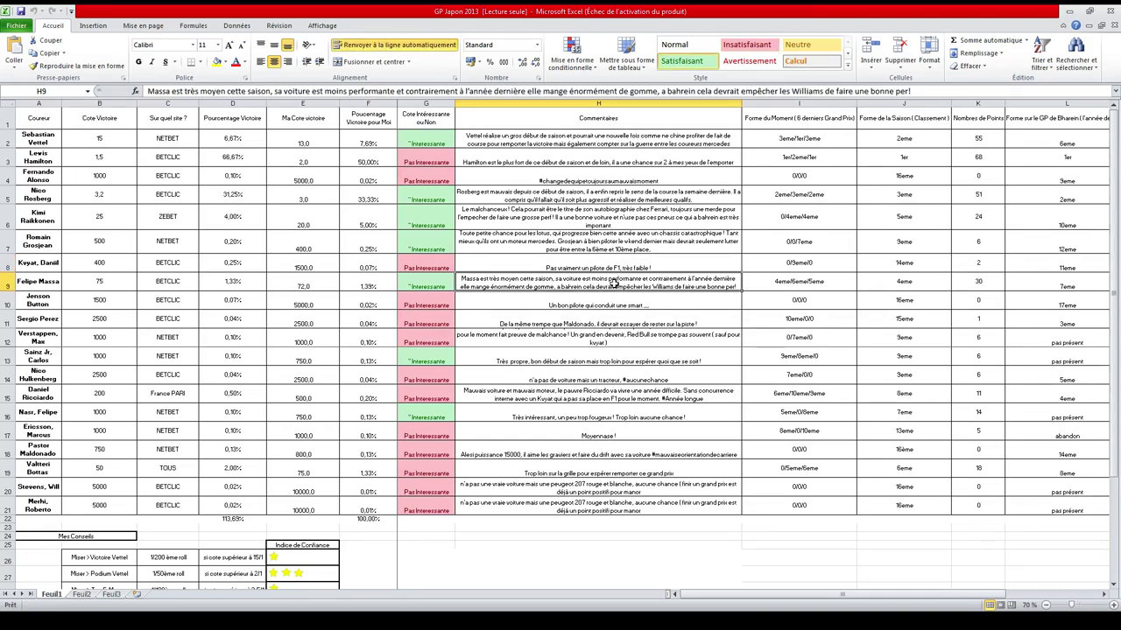
click(657, 298)
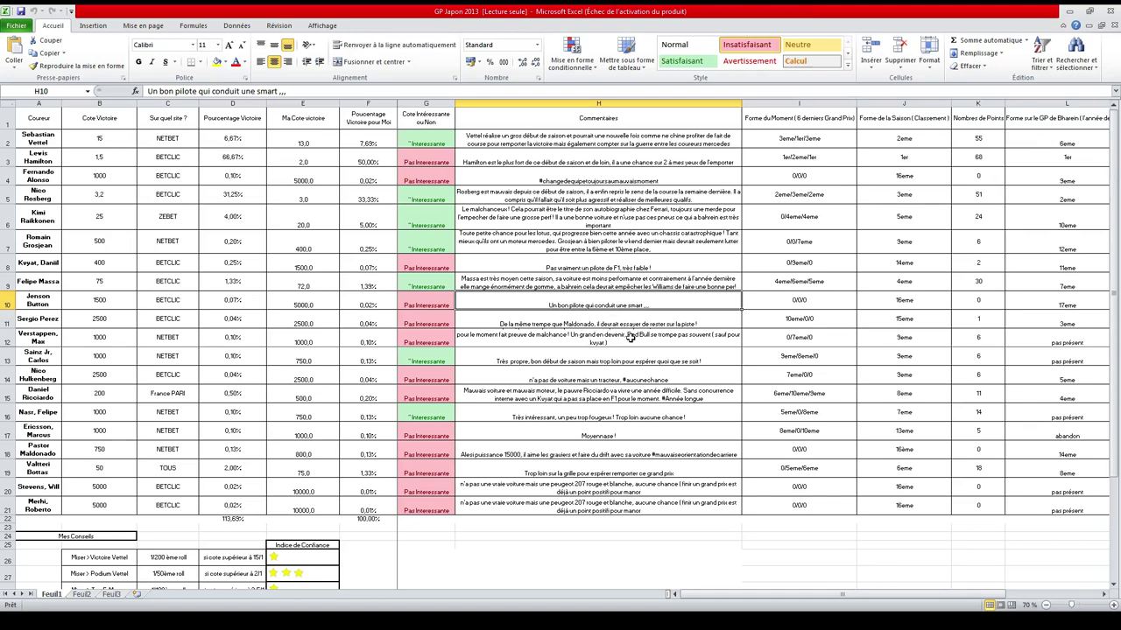
click(658, 319)
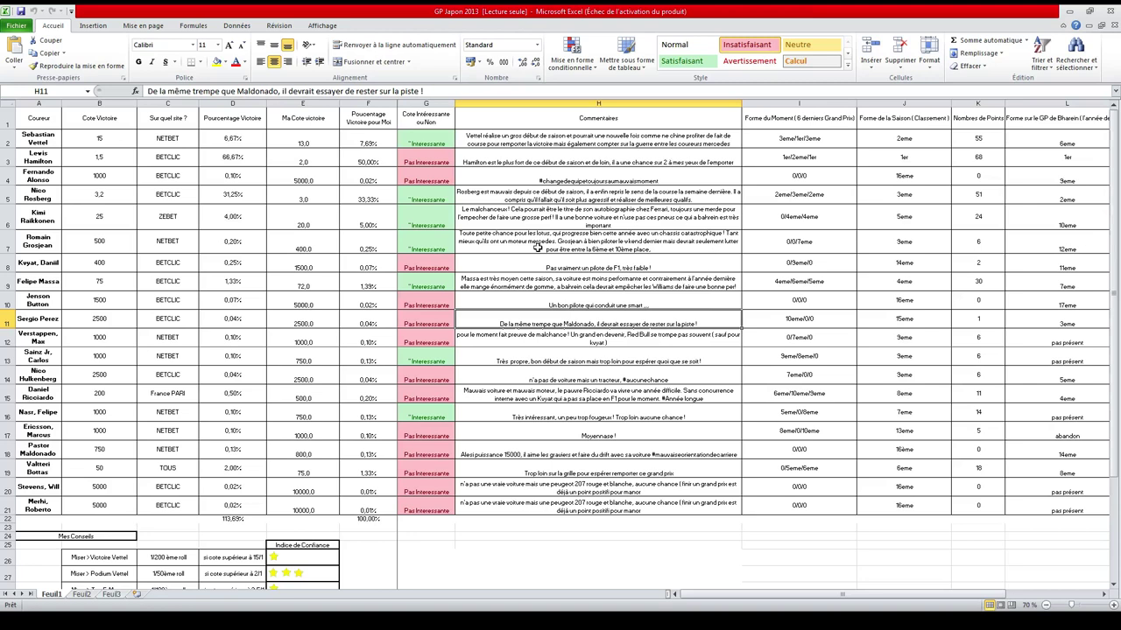
click(585, 298)
click(614, 325)
key(ctrl+z)
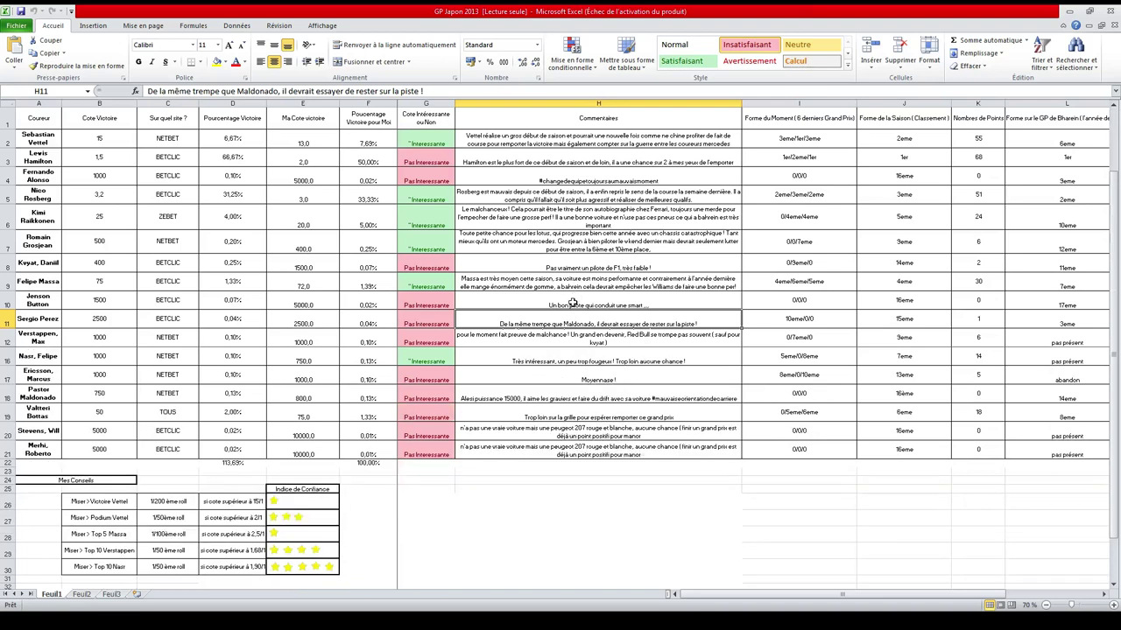
- Read the comments on Nasr and Verstappen, and check the car and driver ratings and the Mes Conseils betting advice table
click(545, 354)
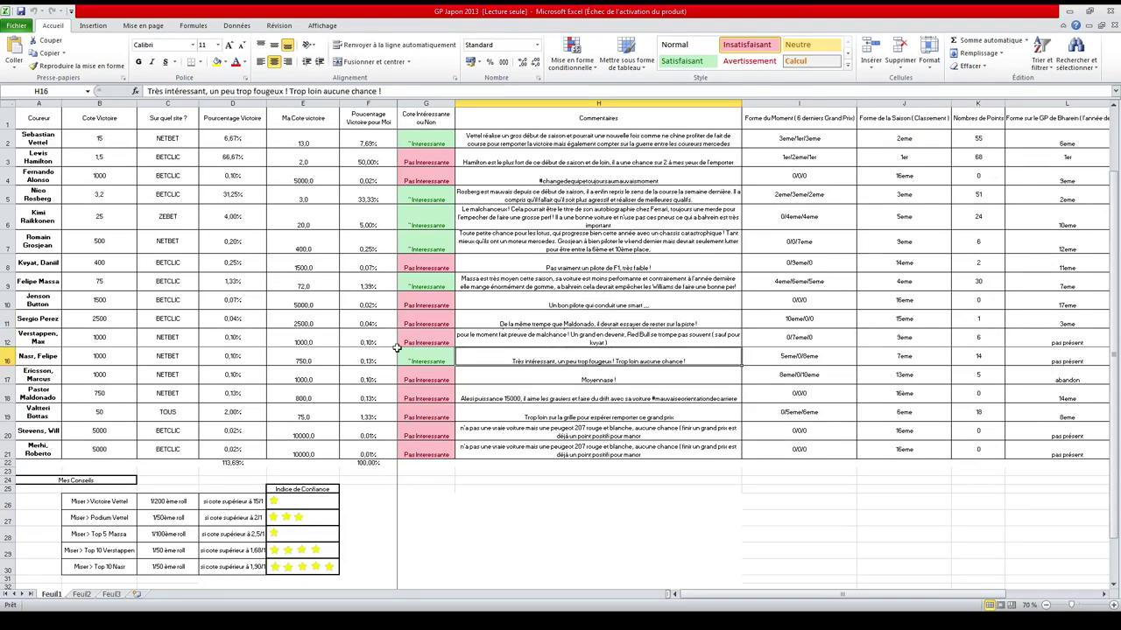
click(576, 338)
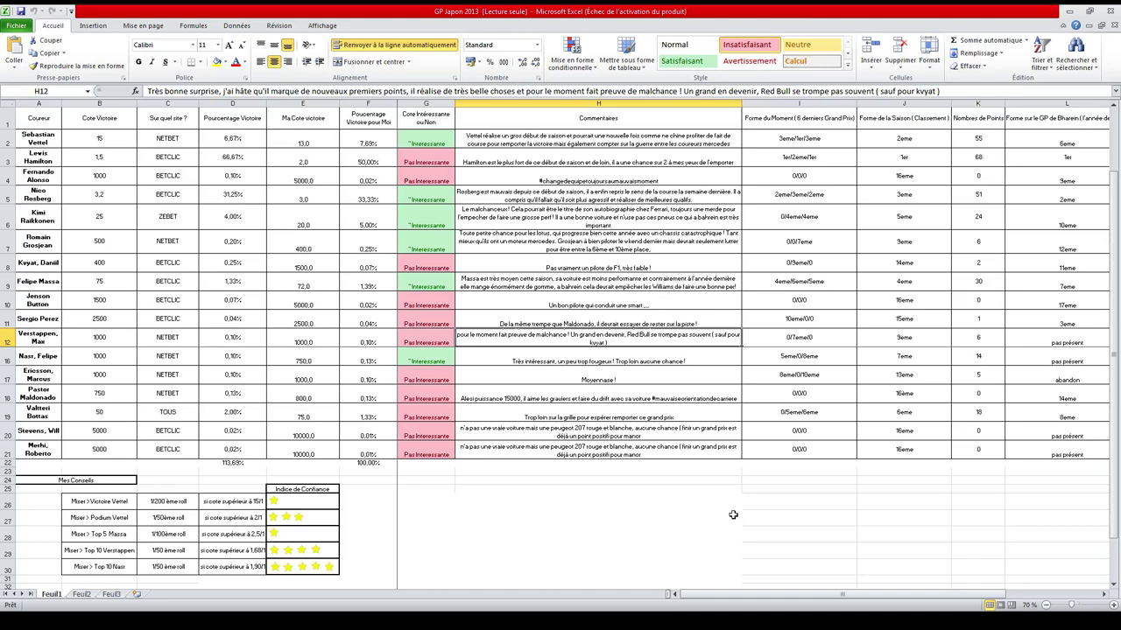
drag(812, 596, 922, 602)
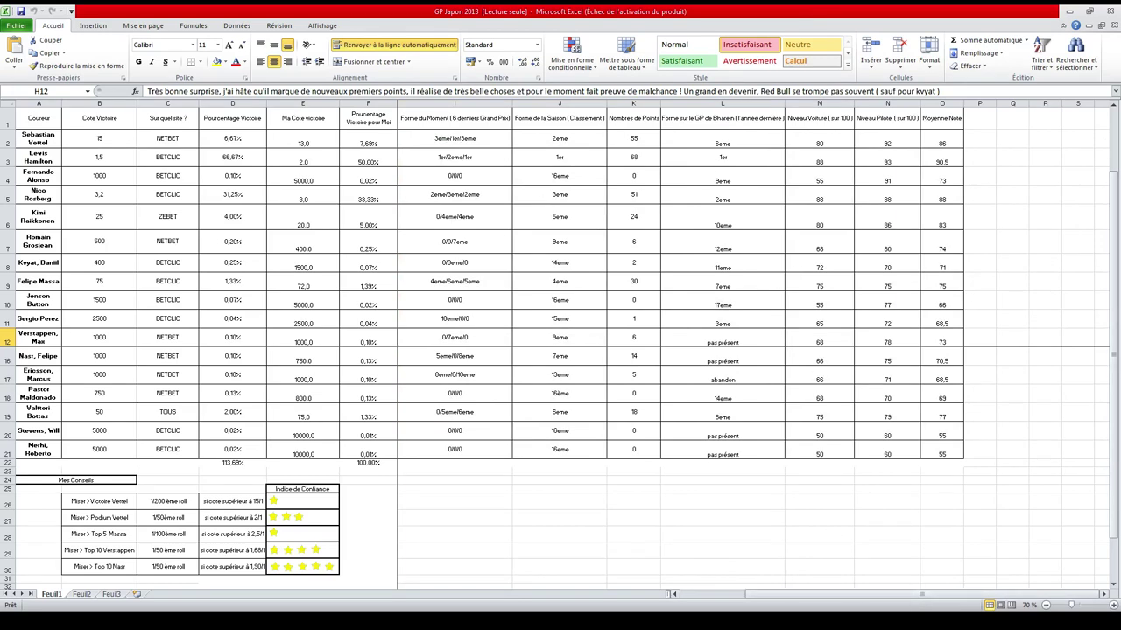
scroll(604, 408, left, 2)
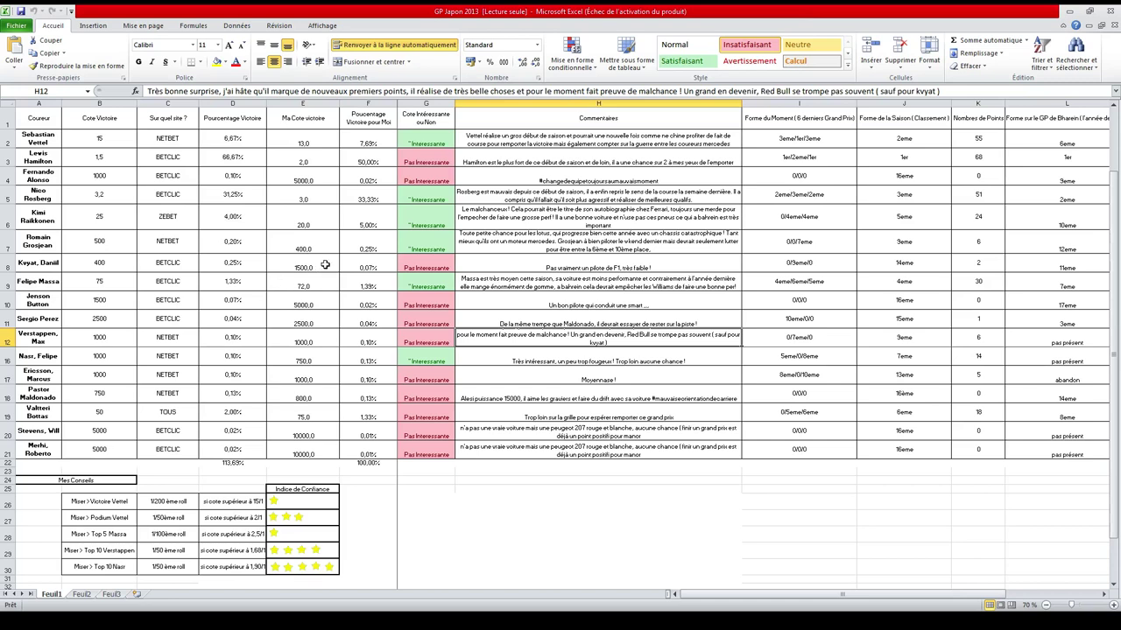
key(ctrl+z)
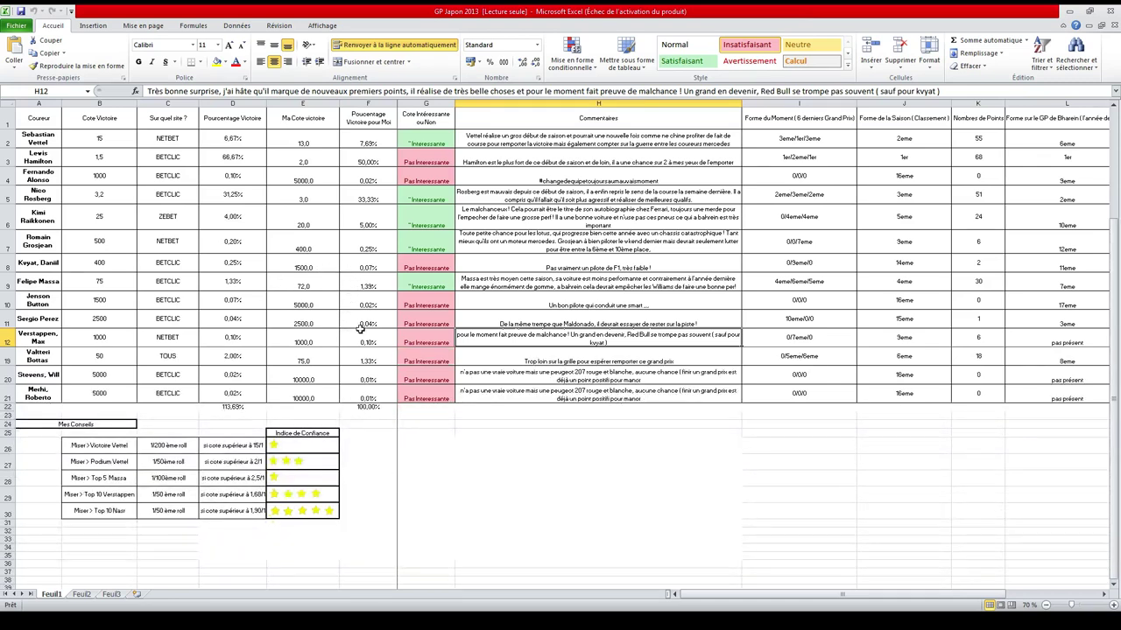
- Examine the recommended bets, stakes, minimum odds and Indice de Confiance stars in the Mes Conseils table
click(303, 479)
key(Right)
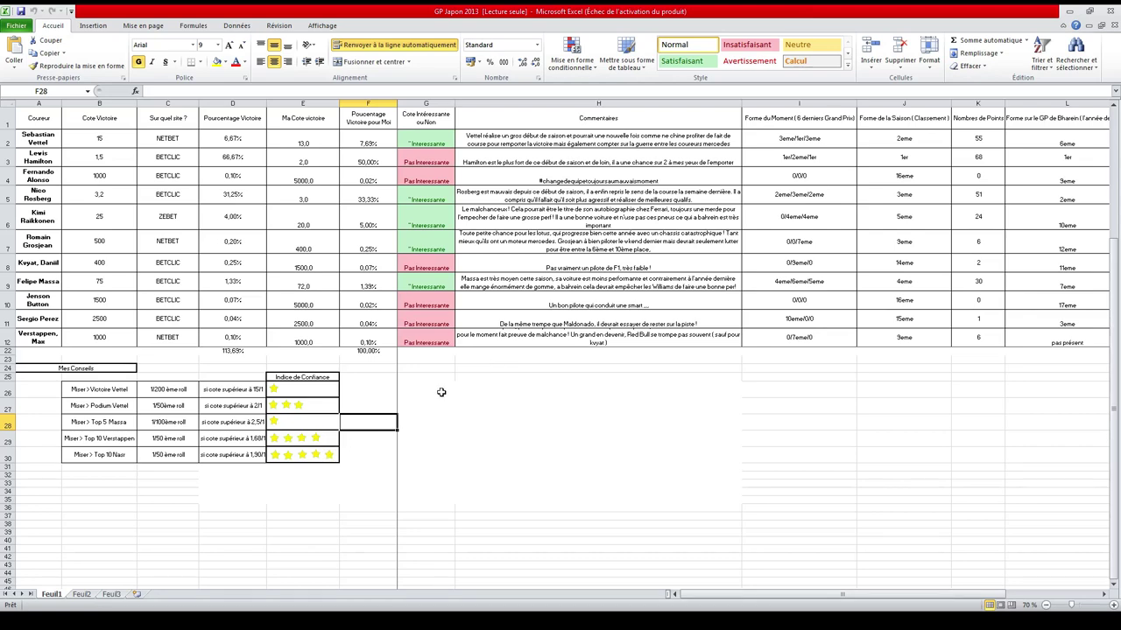
key(ctrl+z)
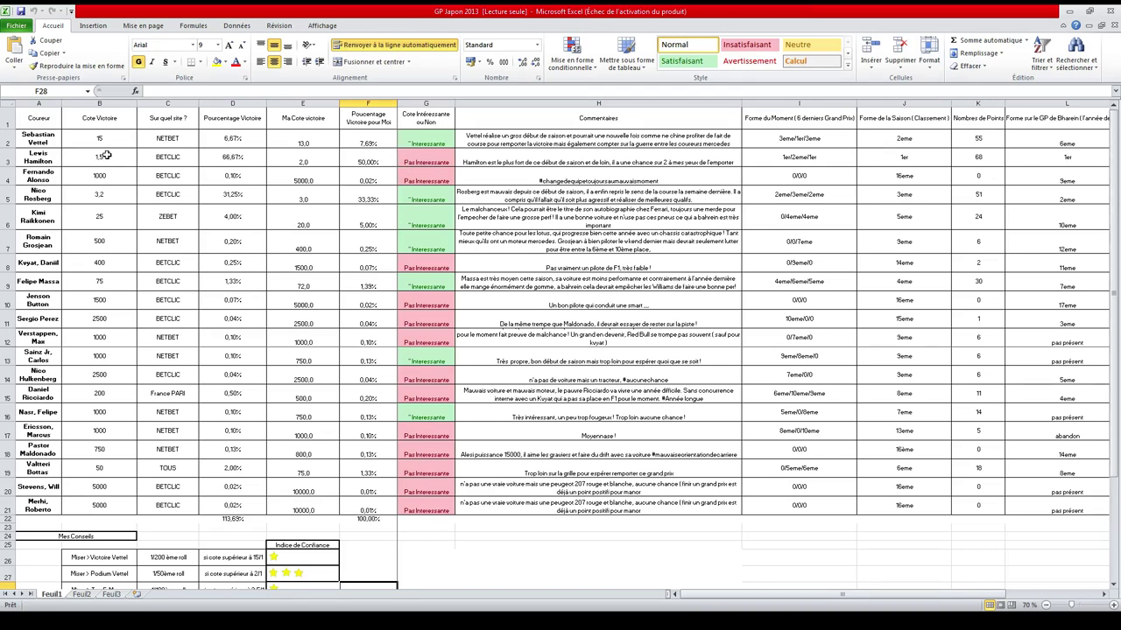
- Highlight the driver table from Coureur to Commentaires (A1:H21) for review, and check the interest rating formula in the Ericsson row
mouse_move(44, 137)
mouse_down()
mouse_move(570, 209)
mouse_move(563, 445)
mouse_move(581, 503)
mouse_move(775, 508)
mouse_move(140, 188)
mouse_move(47, 120)
mouse_up()
click(778, 510)
click(47, 120)
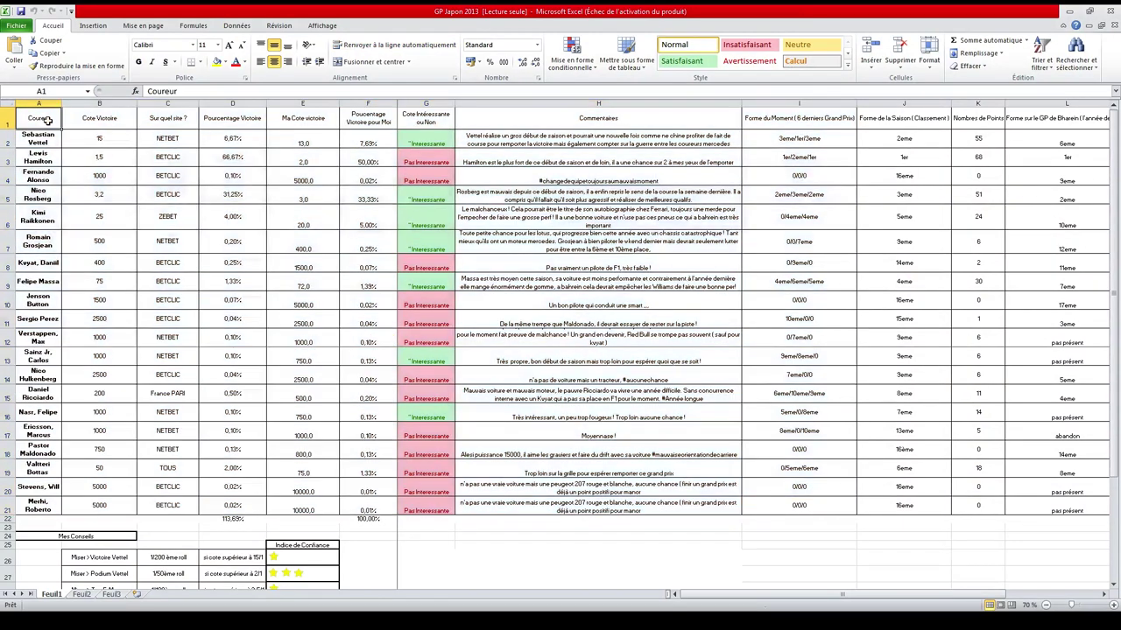
drag(52, 120, 658, 509)
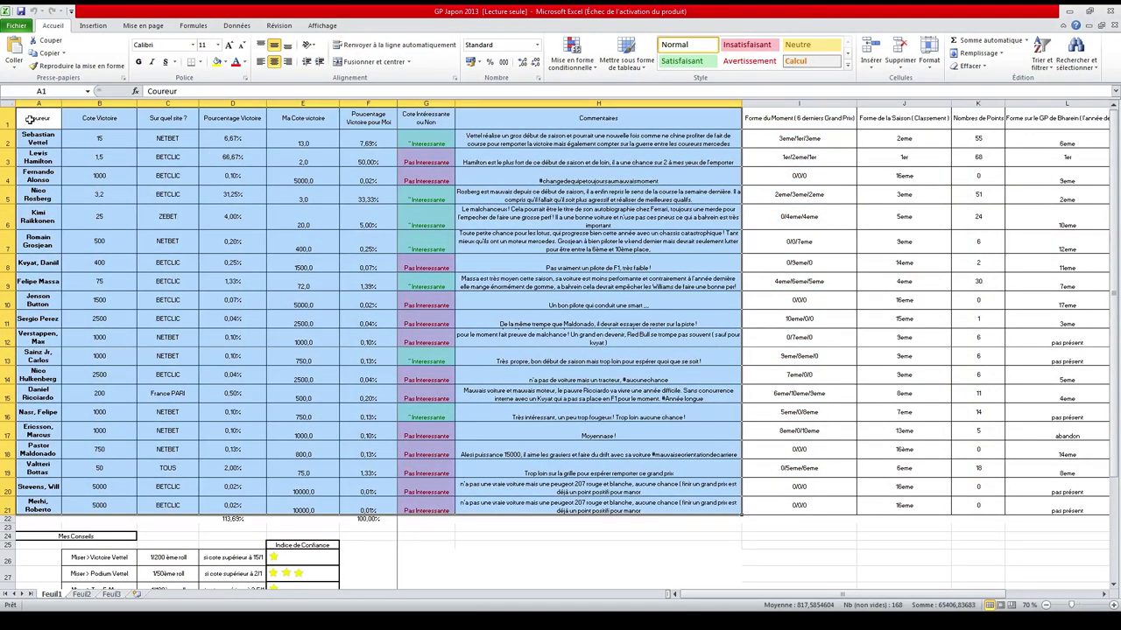
mouse_move(30, 119)
mouse_down()
mouse_move(98, 119)
mouse_move(526, 376)
mouse_move(604, 500)
mouse_move(16, 124)
mouse_move(219, 256)
mouse_move(570, 513)
mouse_move(162, 143)
mouse_move(41, 123)
mouse_up()
click(602, 508)
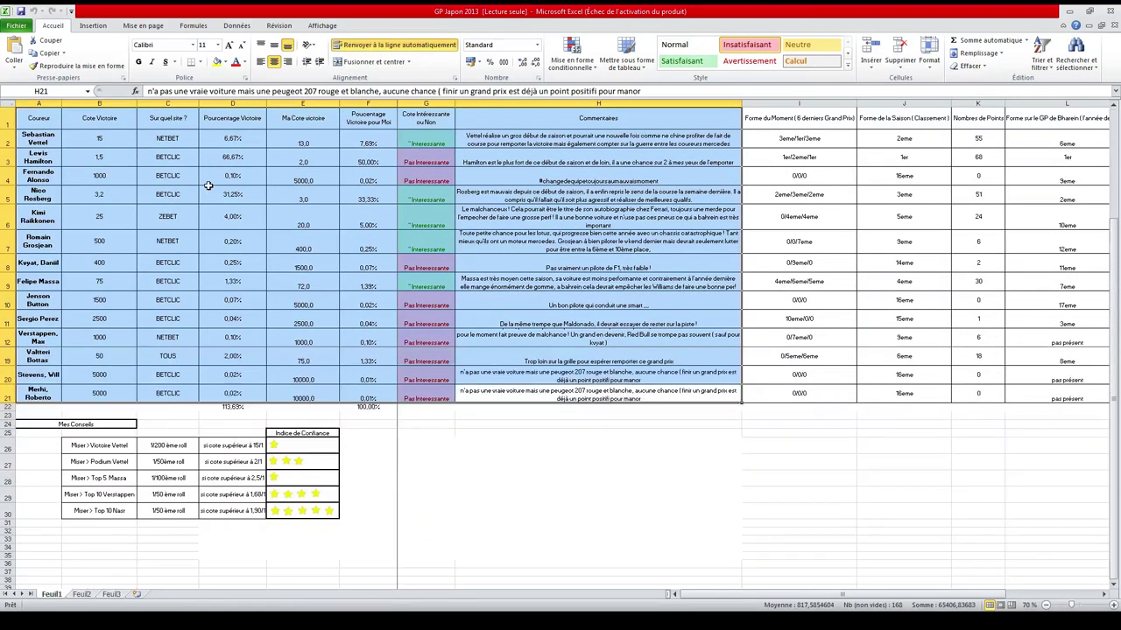
click(574, 403)
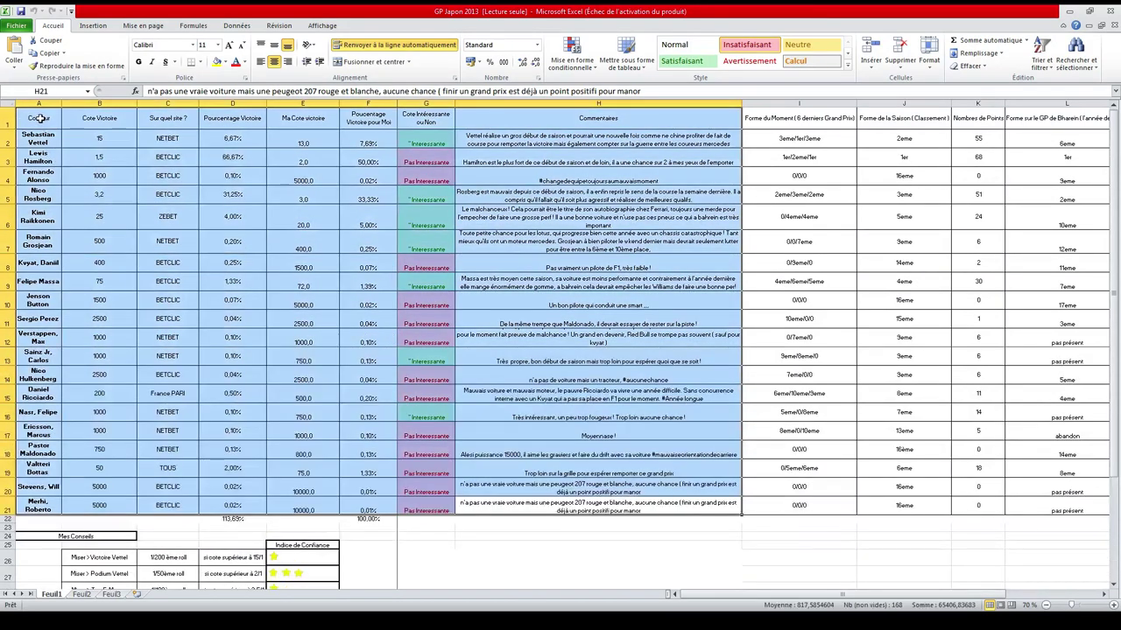
drag(39, 118, 527, 506)
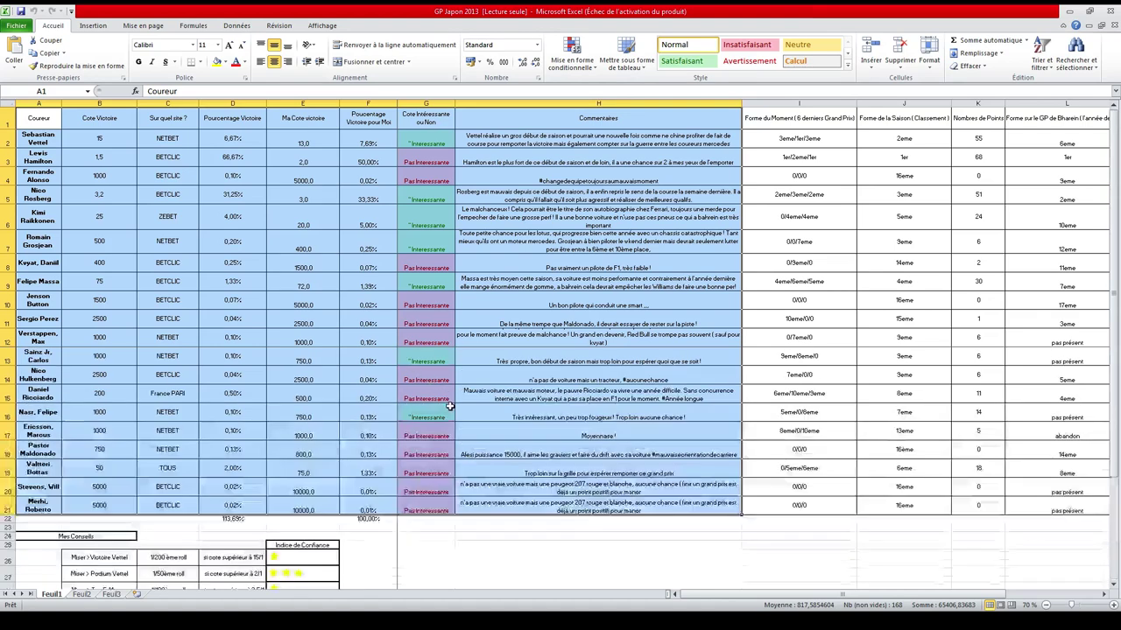
key(ctrl+shift+9)
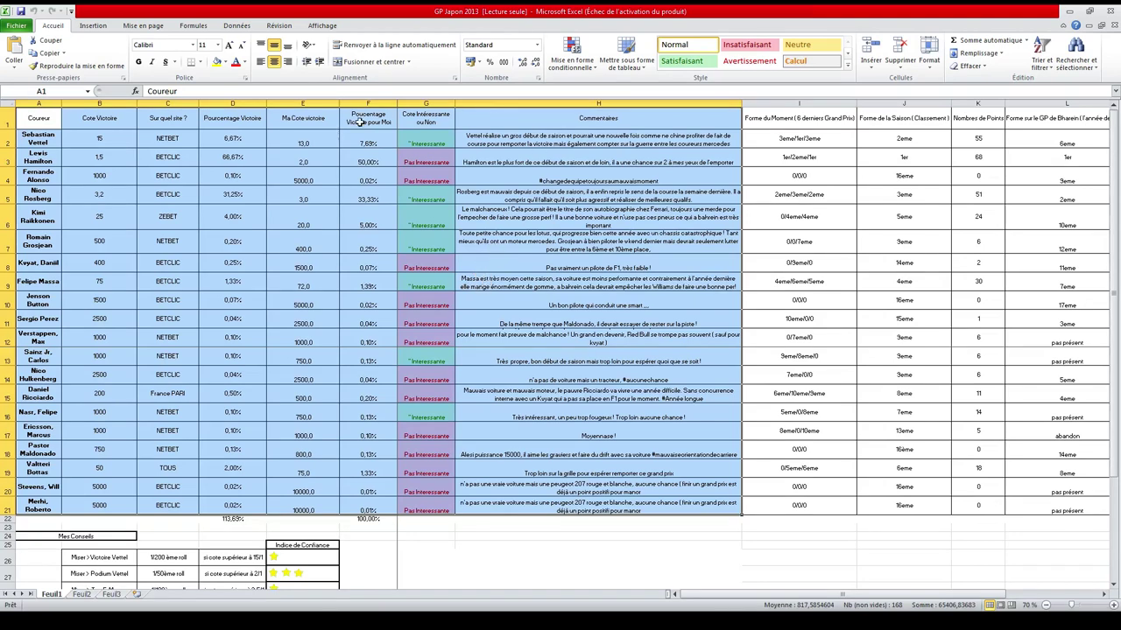
click(440, 428)
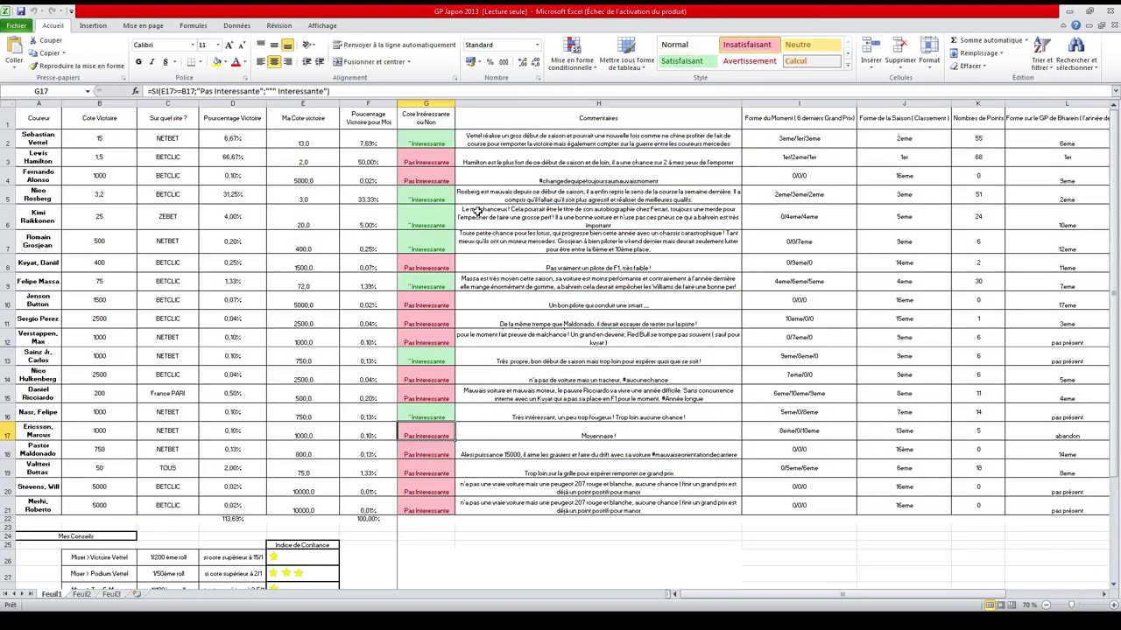